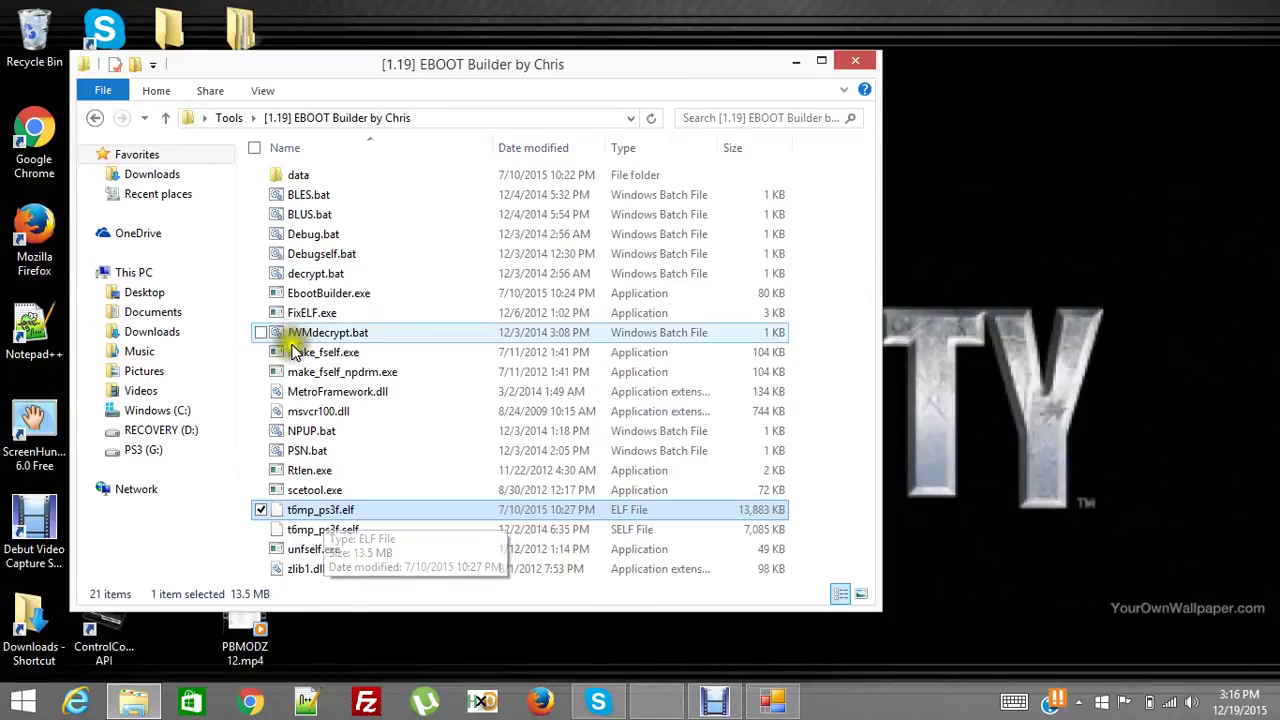
# - Launch EbootBuilder.exe and load t6mp_ps3f.elf from the builder folder as the base ELF
pyautogui.doubleClick(338, 294)
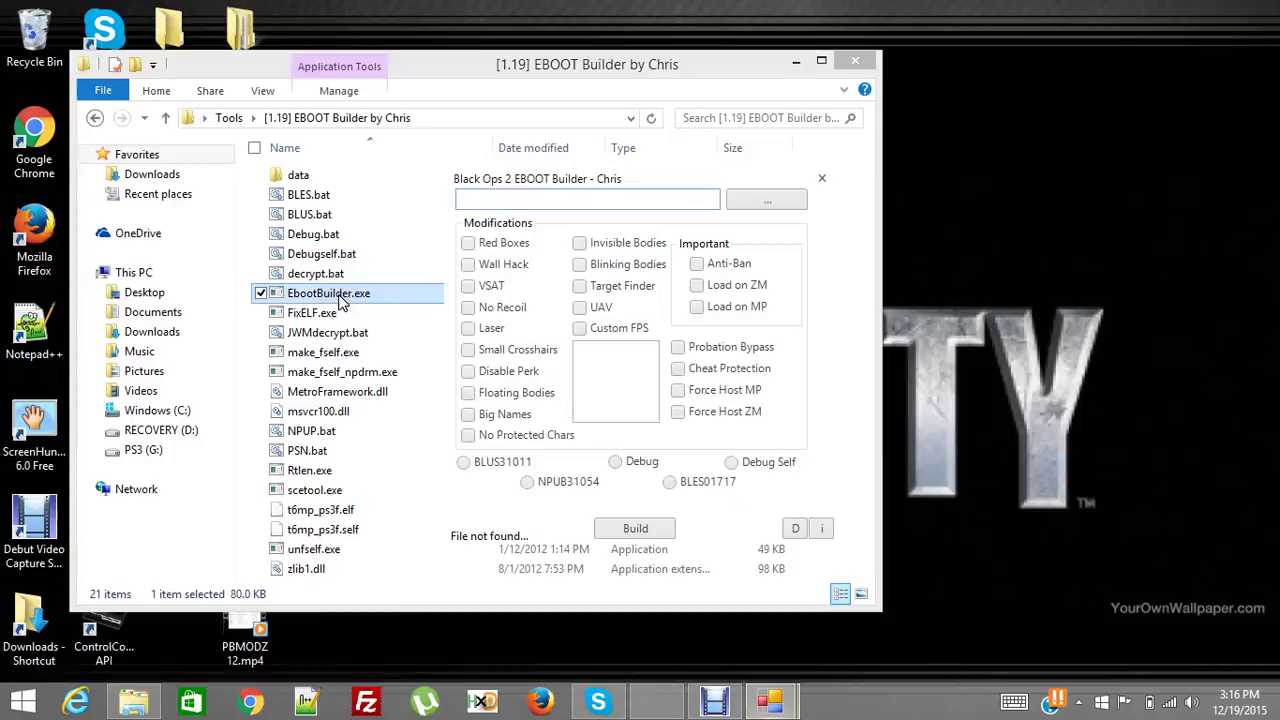
pyautogui.click(766, 205)
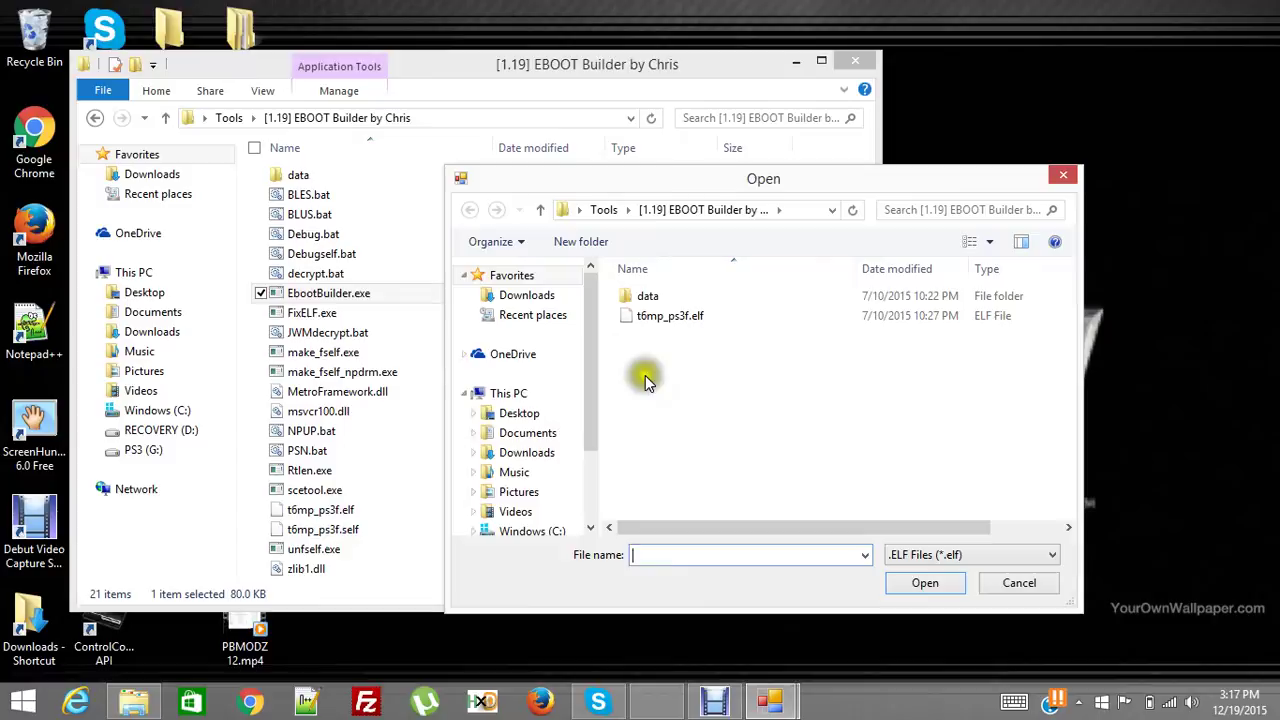
pyautogui.click(671, 316)
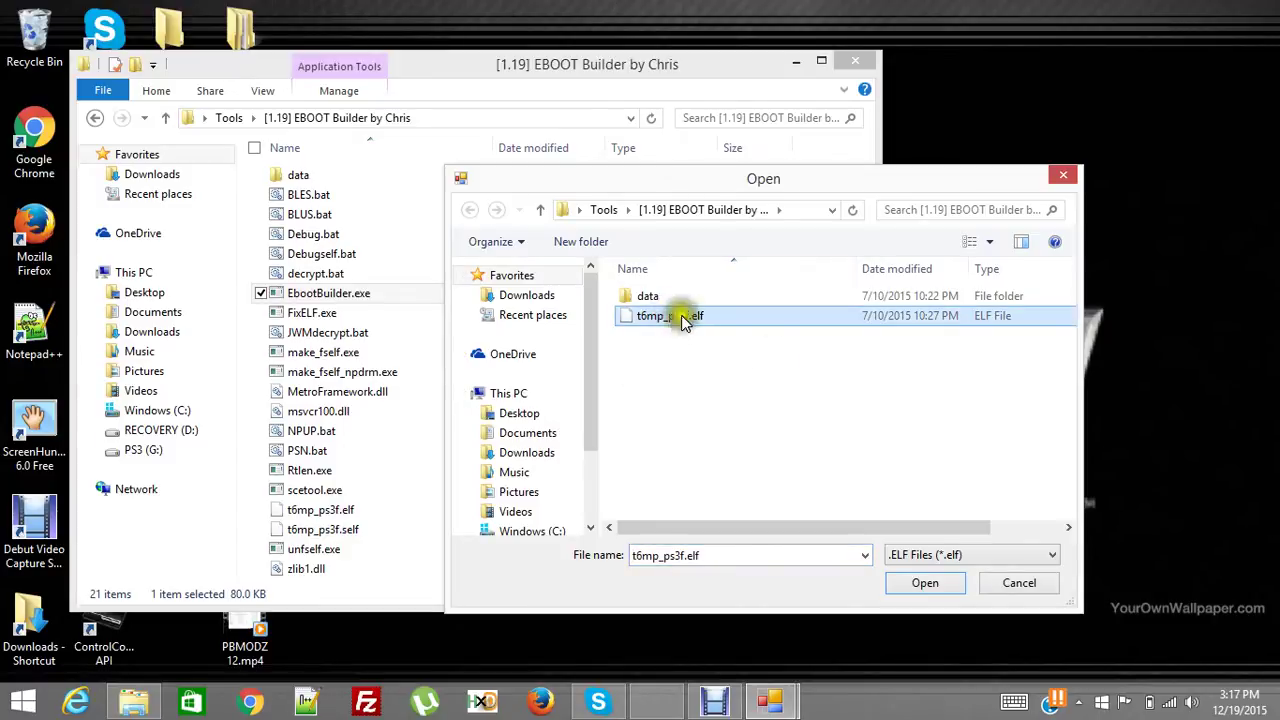
pyautogui.click(922, 588)
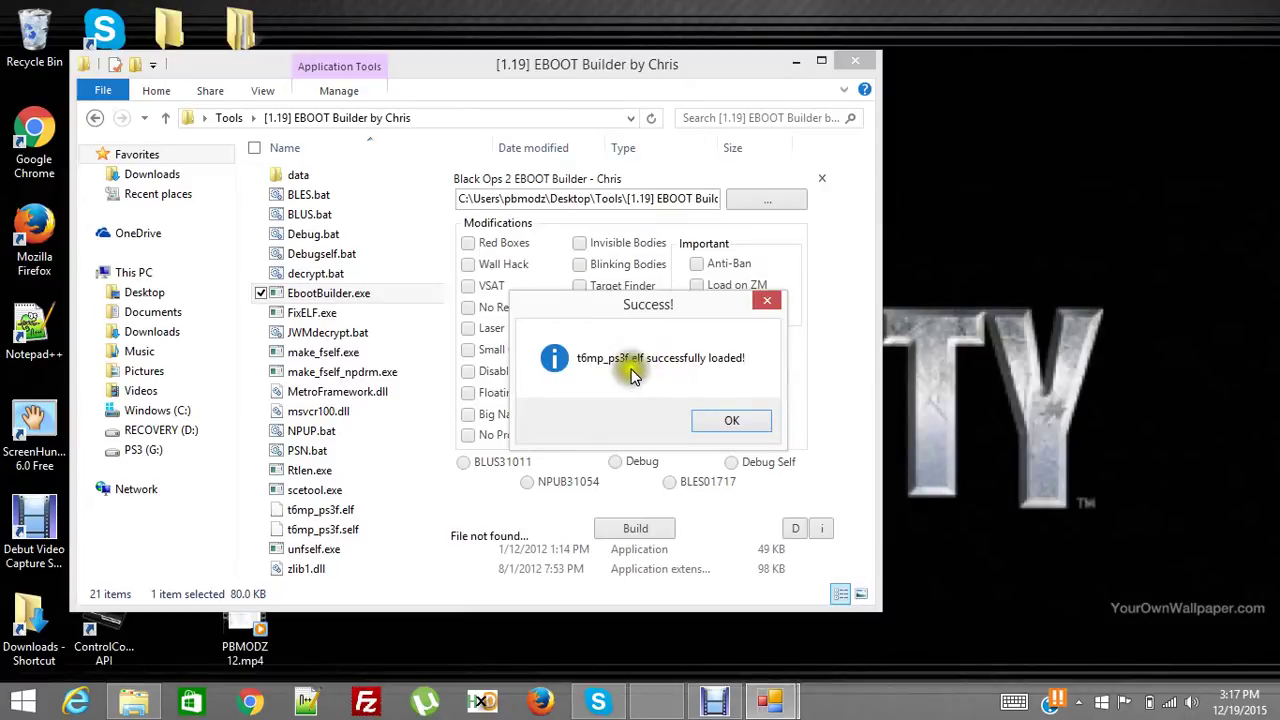
# - Dismiss the load confirmation and enable the Red Boxes, VSAT, UAV and Custom FPS mods
pyautogui.click(731, 420)
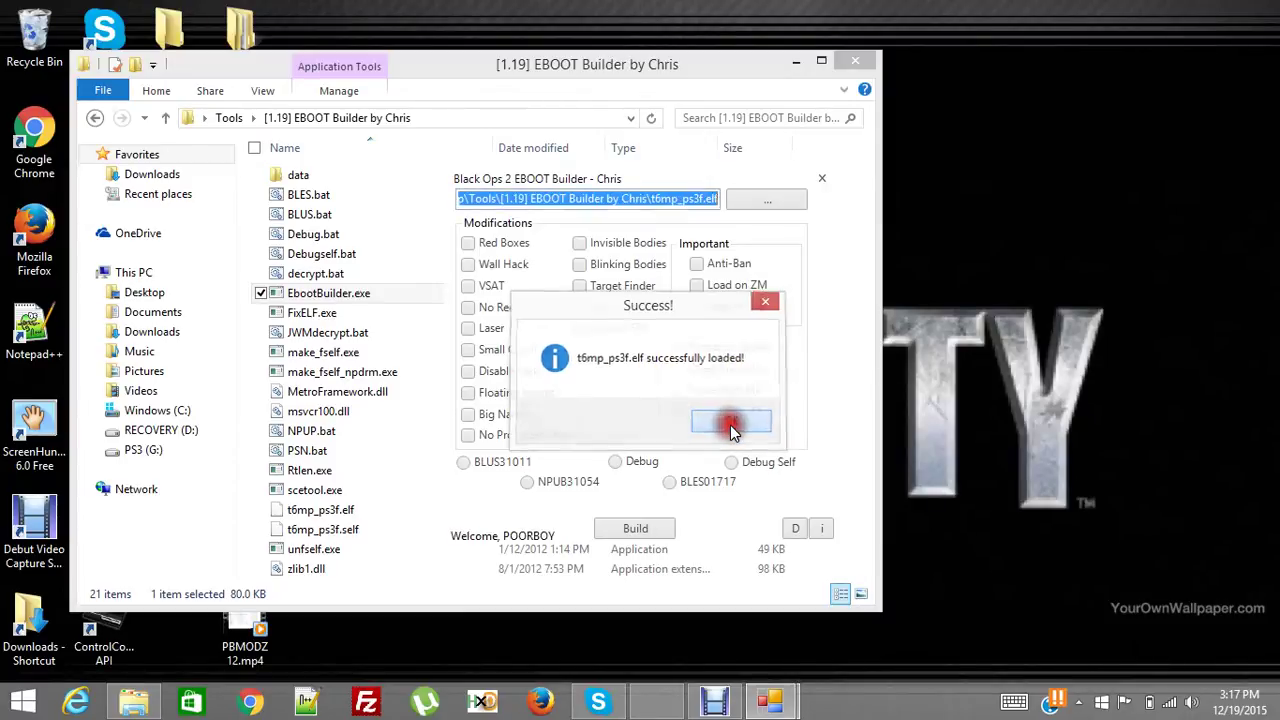
pyautogui.click(468, 243)
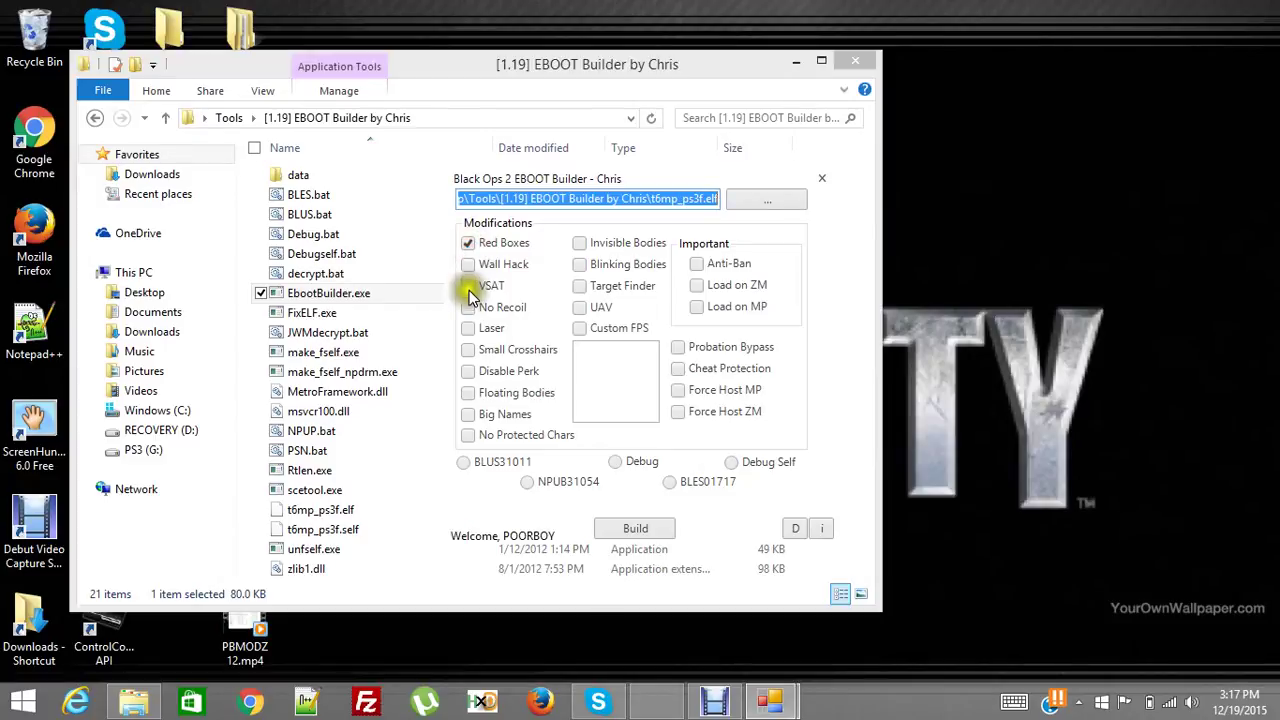
pyautogui.click(468, 286)
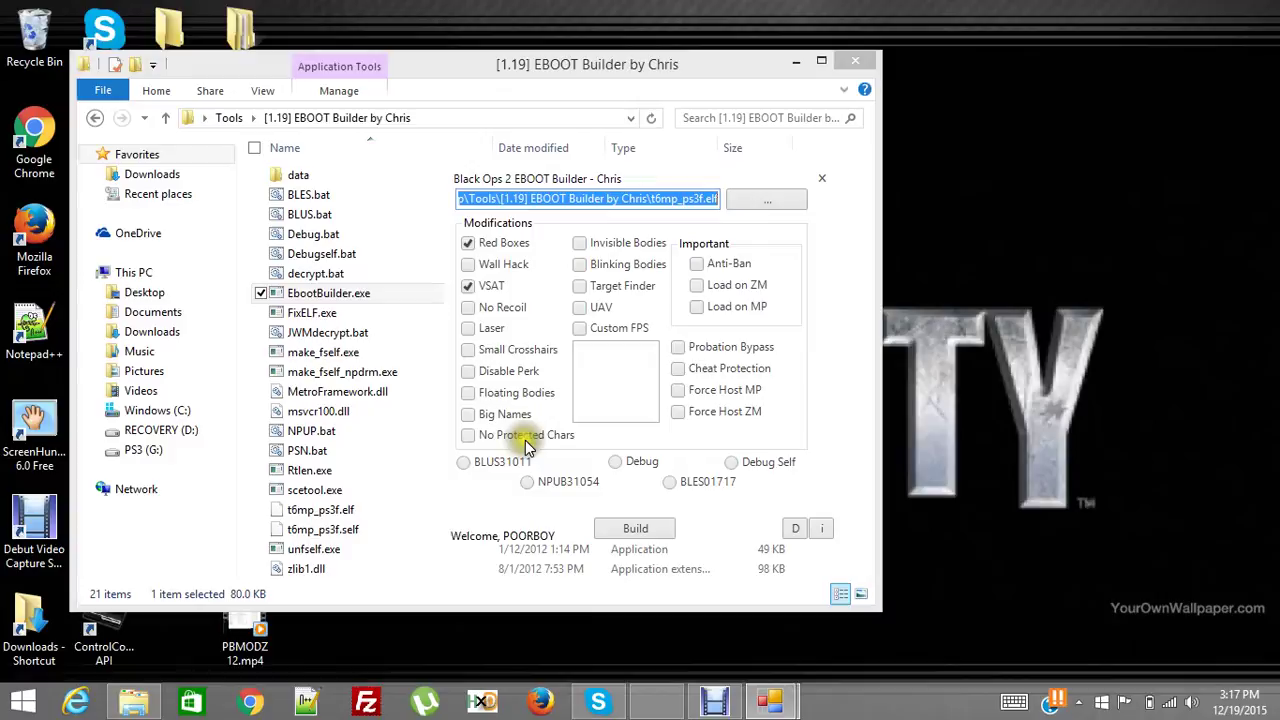
pyautogui.click(579, 309)
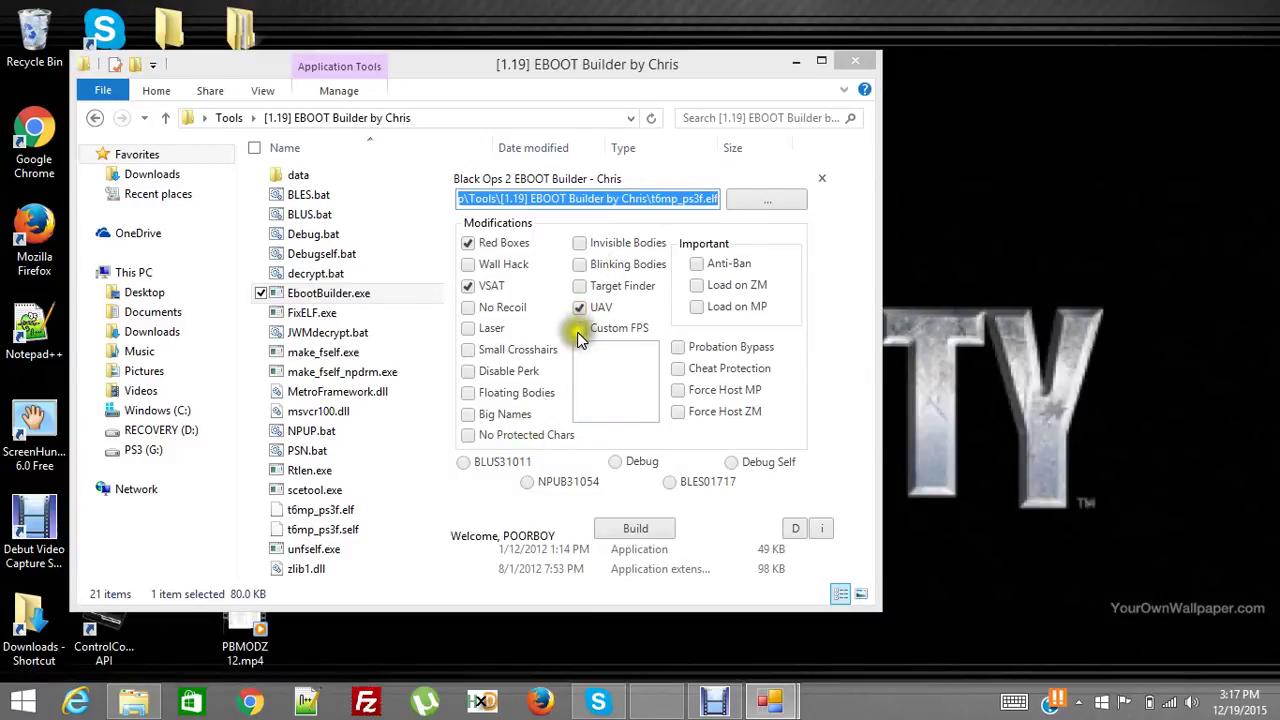
pyautogui.click(579, 330)
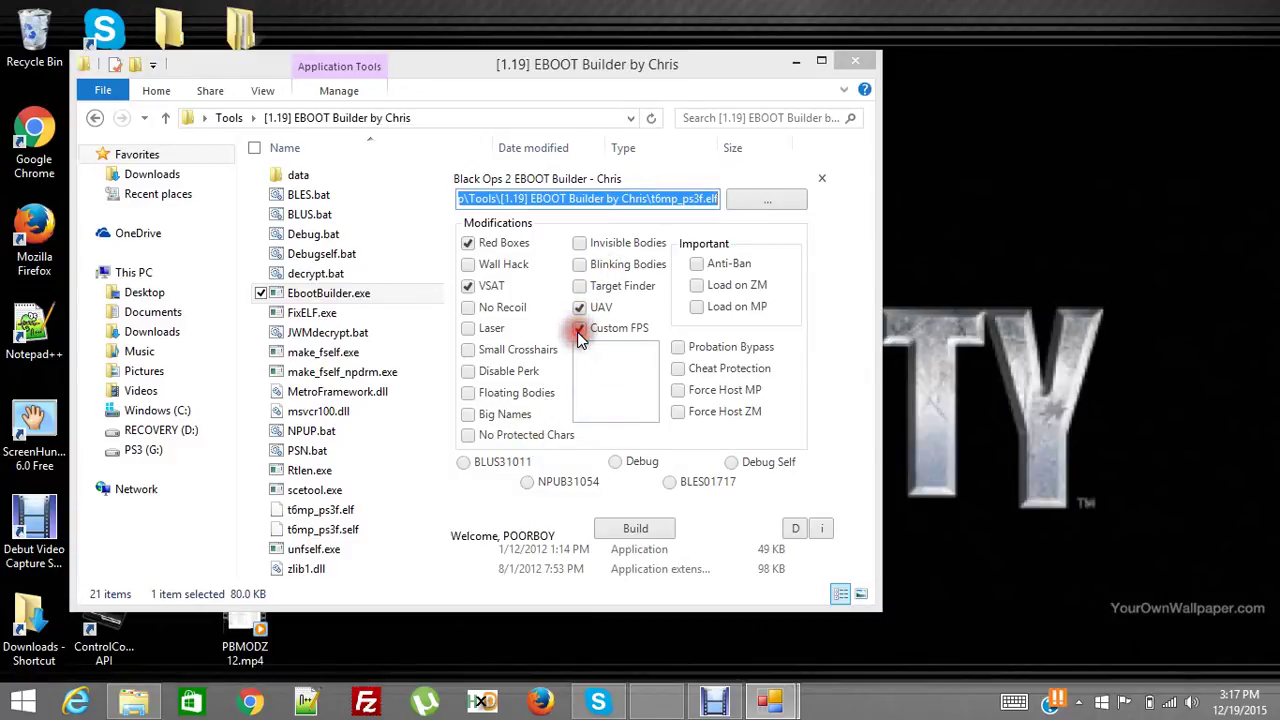
# - Enable Anti-Ban, Load on ZM and MP, Probation Bypass, Cheat Protection, and Force Host MP and ZM
pyautogui.click(697, 265)
pyautogui.click(697, 286)
pyautogui.click(698, 307)
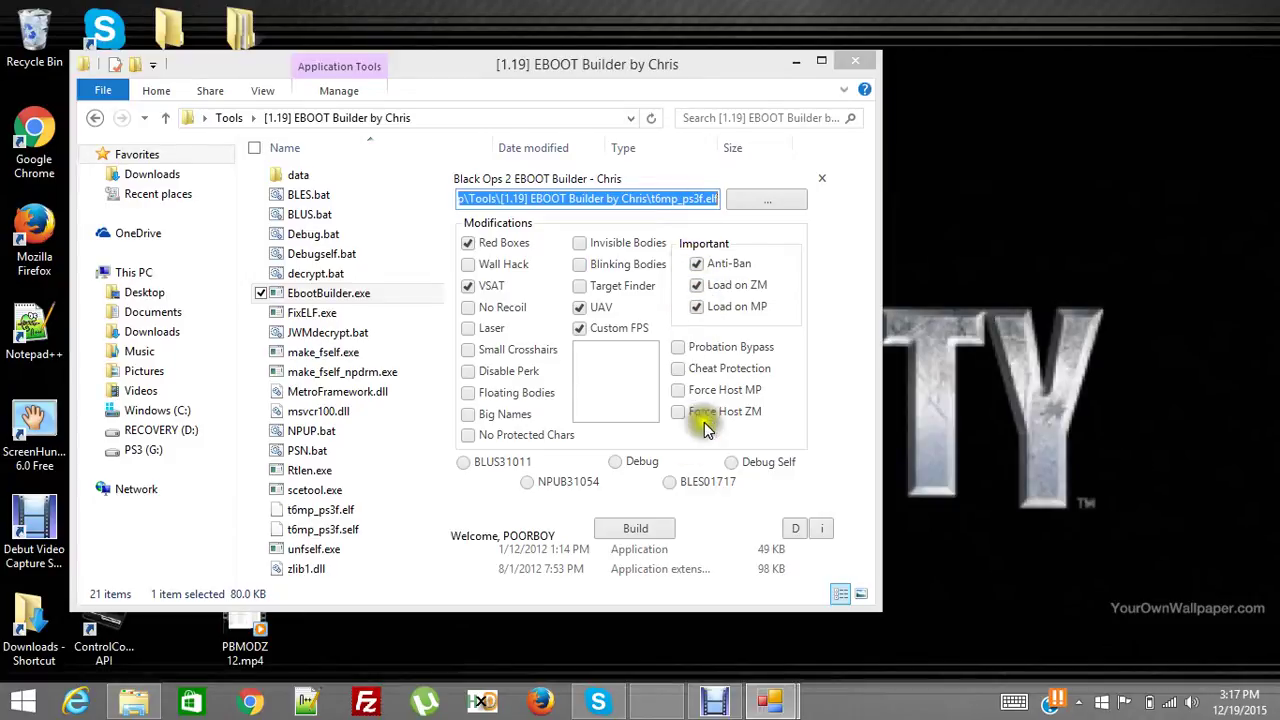
pyautogui.click(678, 347)
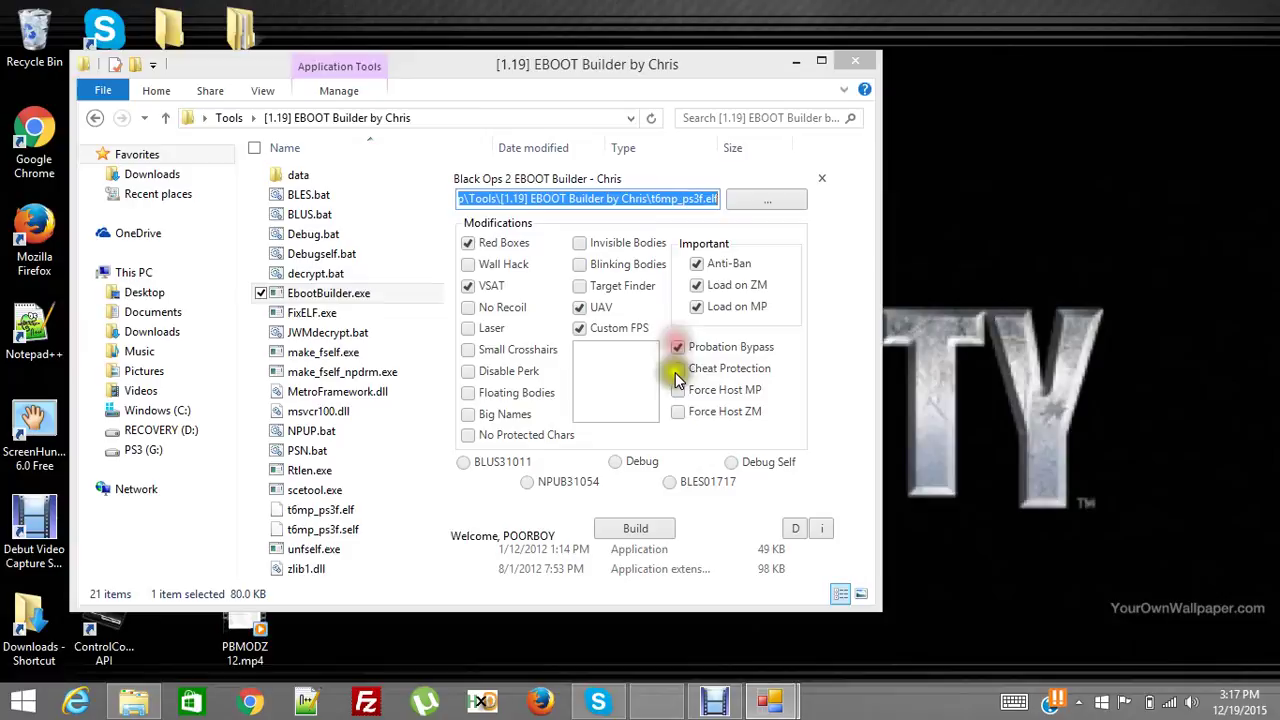
pyautogui.click(678, 368)
pyautogui.click(678, 390)
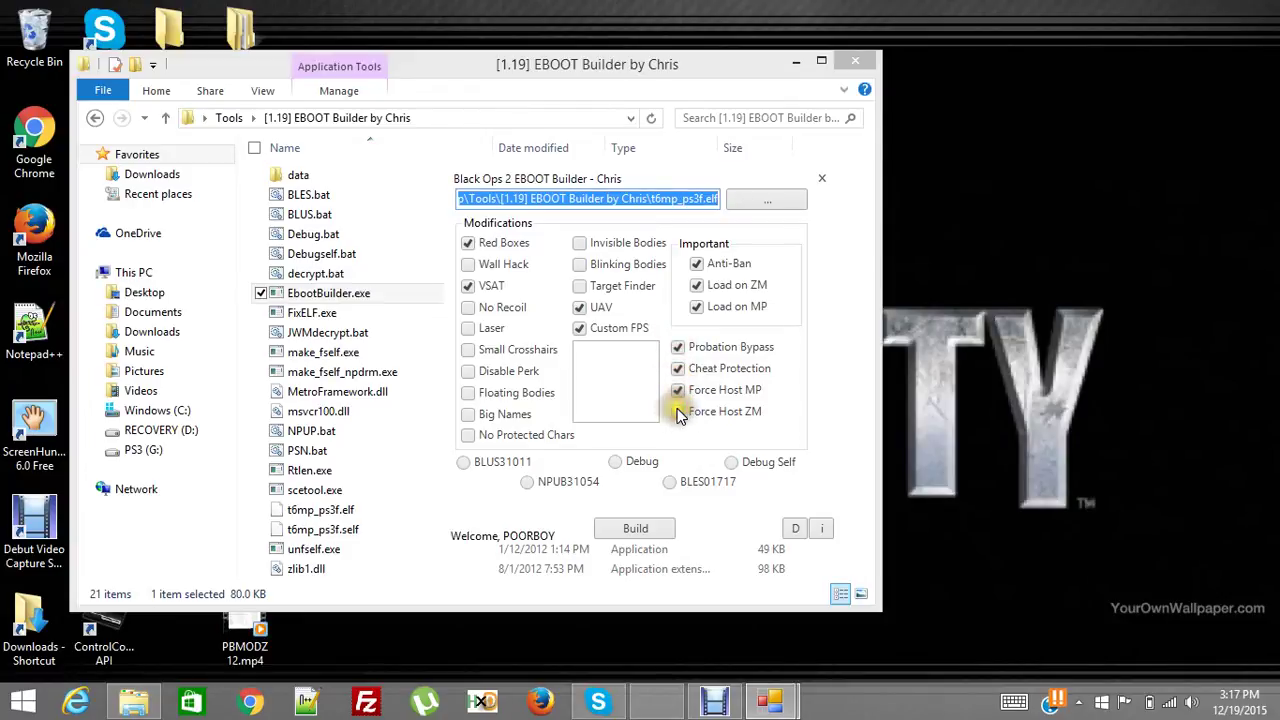
pyautogui.click(678, 412)
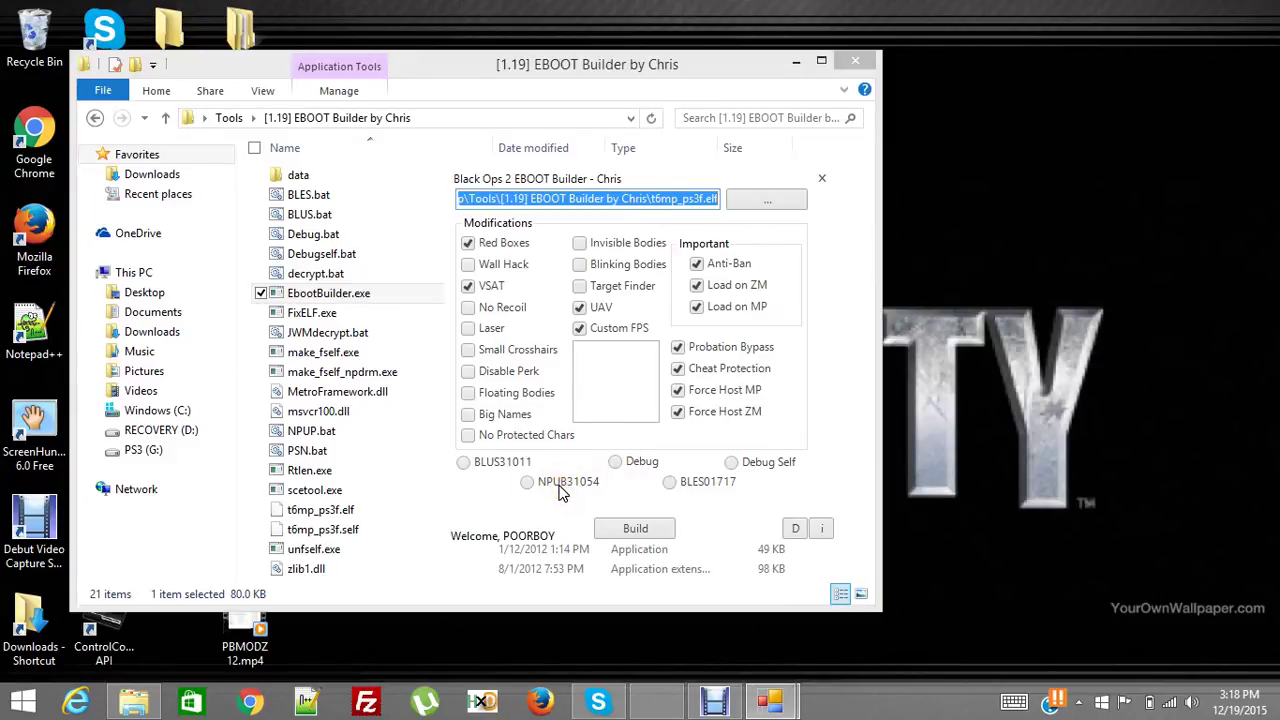
# - Build the modded EBOOT.BIN as a Debug build type and acknowledge the success message
pyautogui.click(618, 464)
pyautogui.click(632, 528)
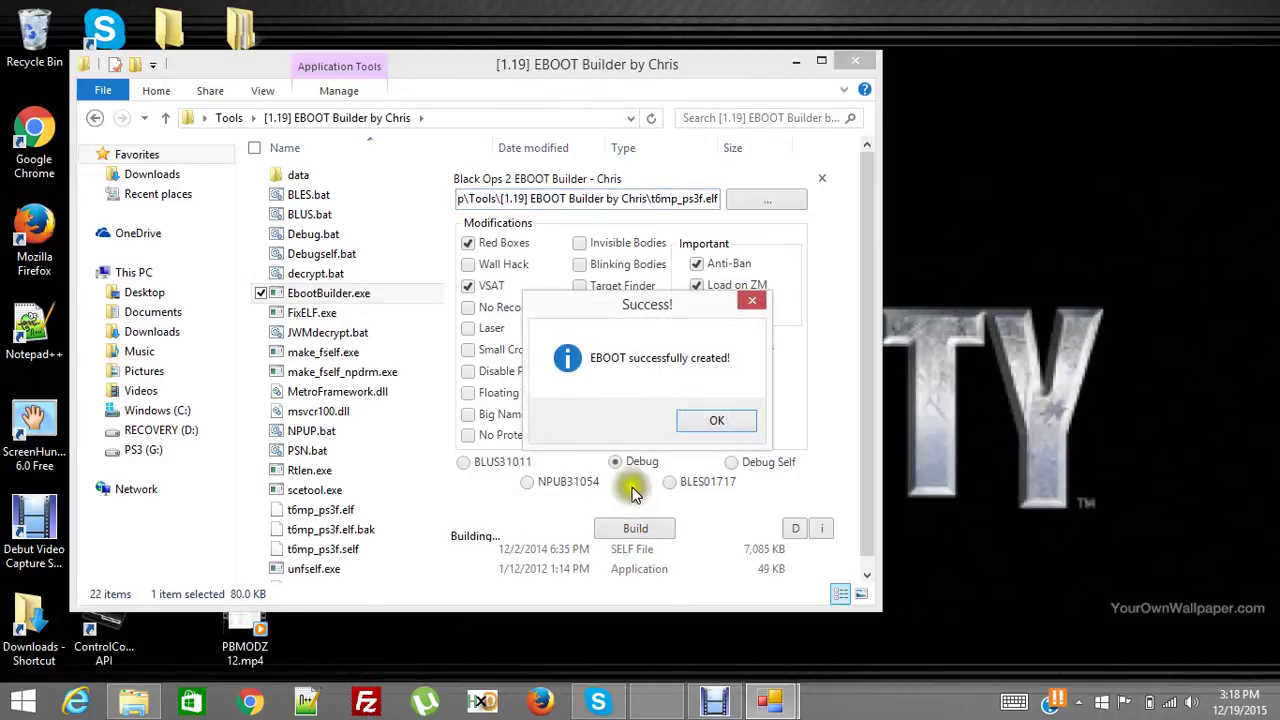
pyautogui.click(720, 422)
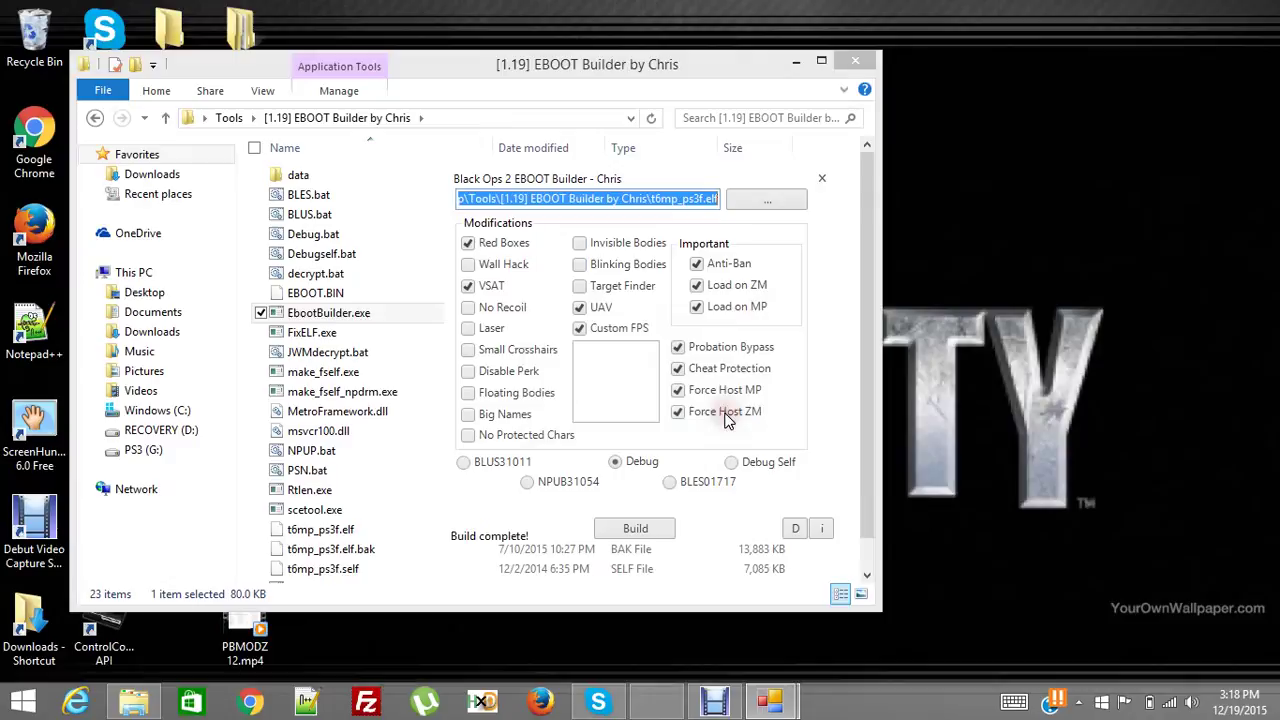
# - Delete EBOOT.BIN from the builder folder and select the modified t6mp_ps3f.elf
pyautogui.click(315, 295)
pyautogui.rightClick(310, 295)
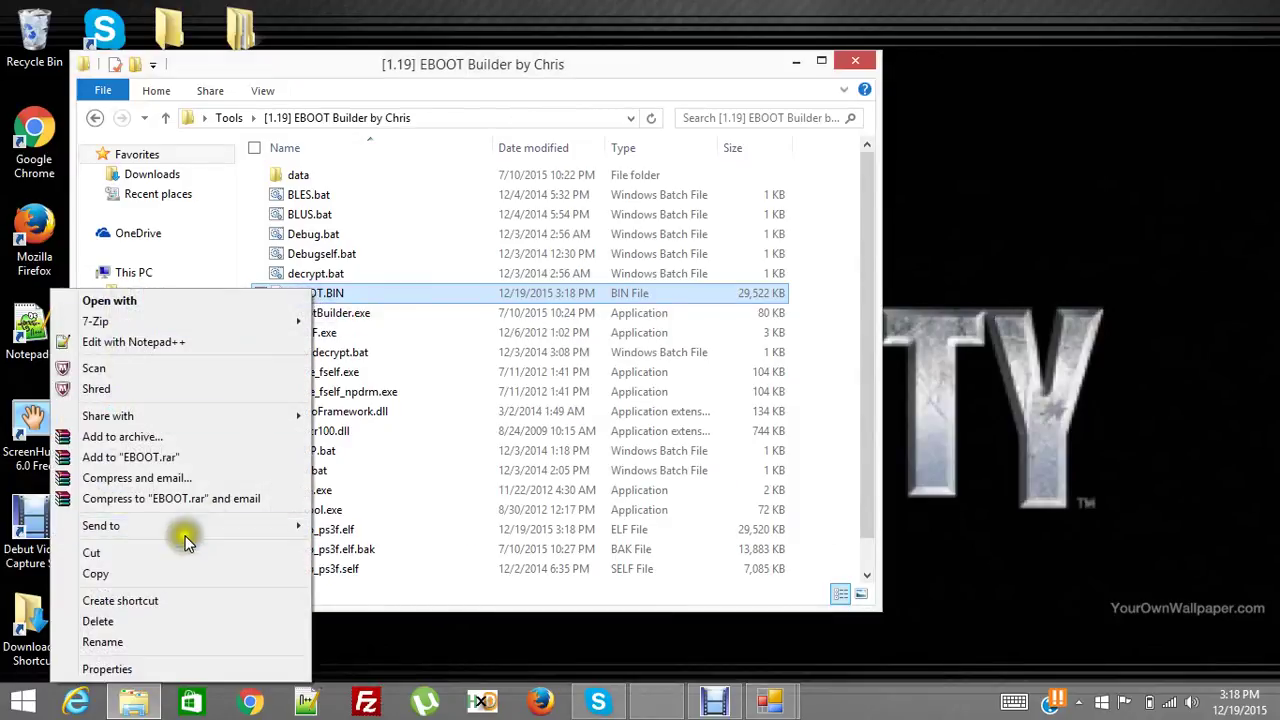
pyautogui.click(147, 619)
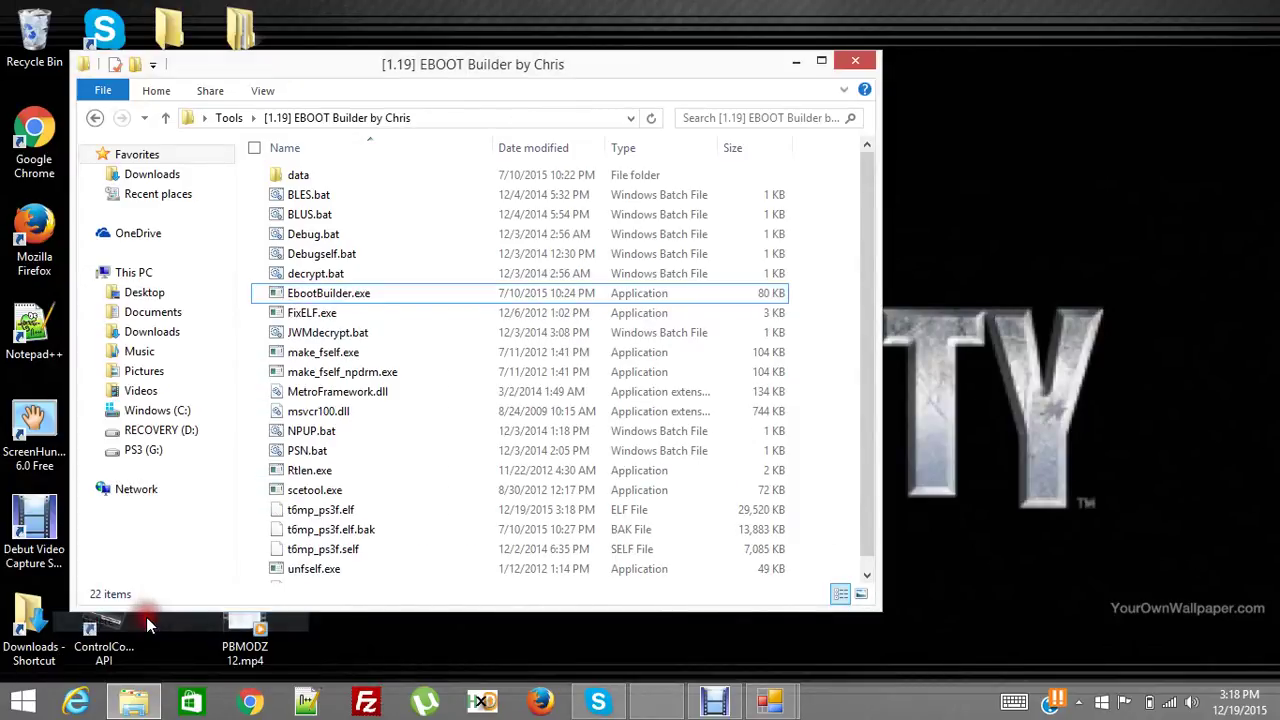
pyautogui.click(346, 518)
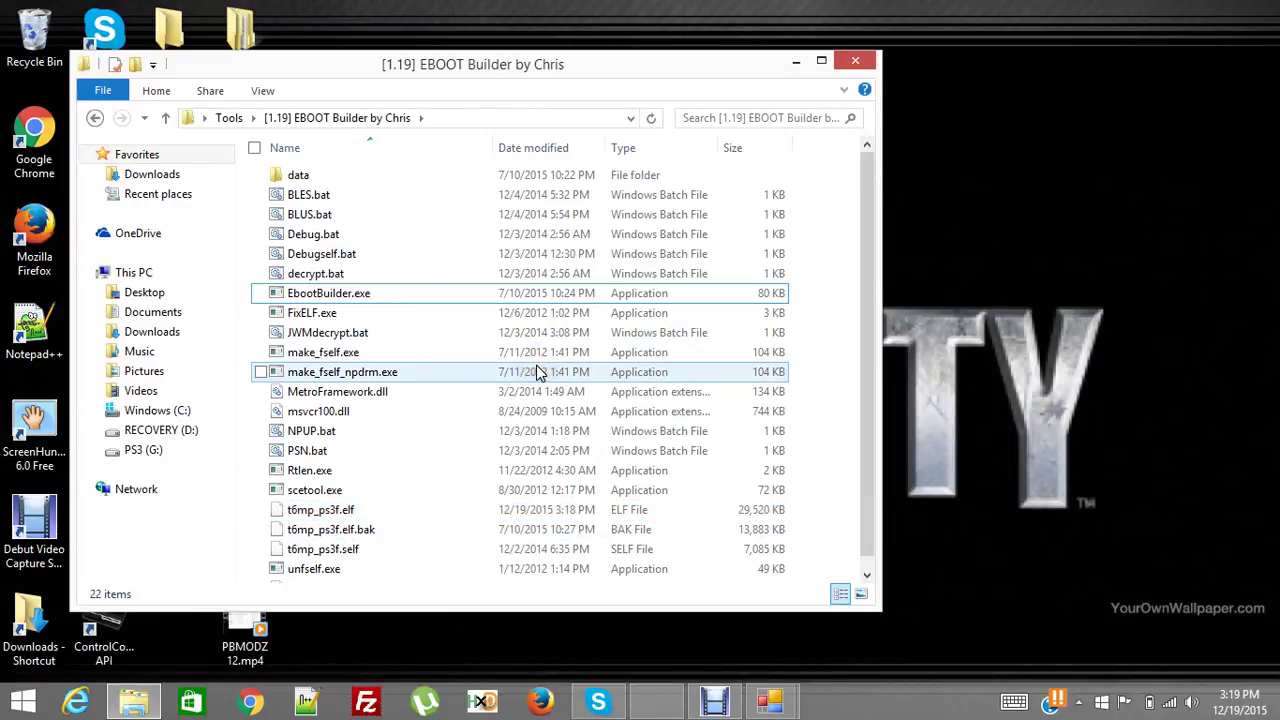
pyautogui.click(362, 515)
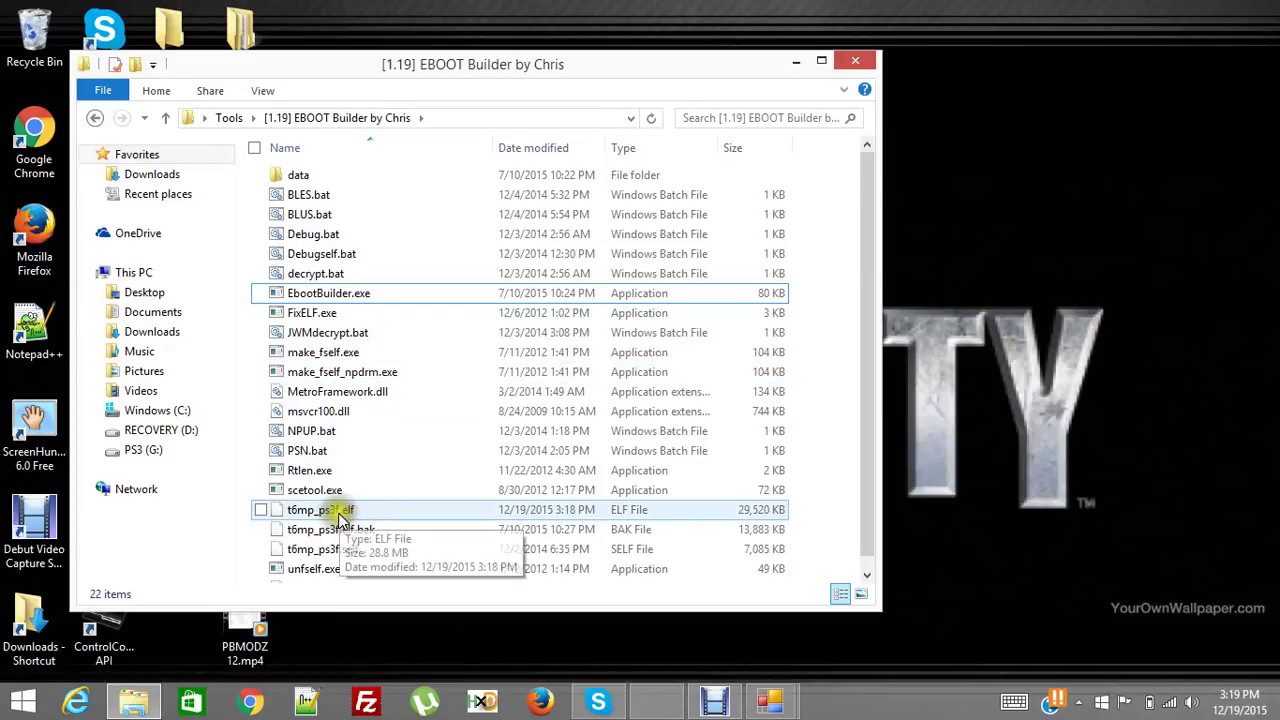
# - Delete the modified t6mp_ps3f.elf and rename t6mp_ps3f.elf.bak to t6mp_ps3f.elf, confirming the extension change
pyautogui.rightClick(338, 512)
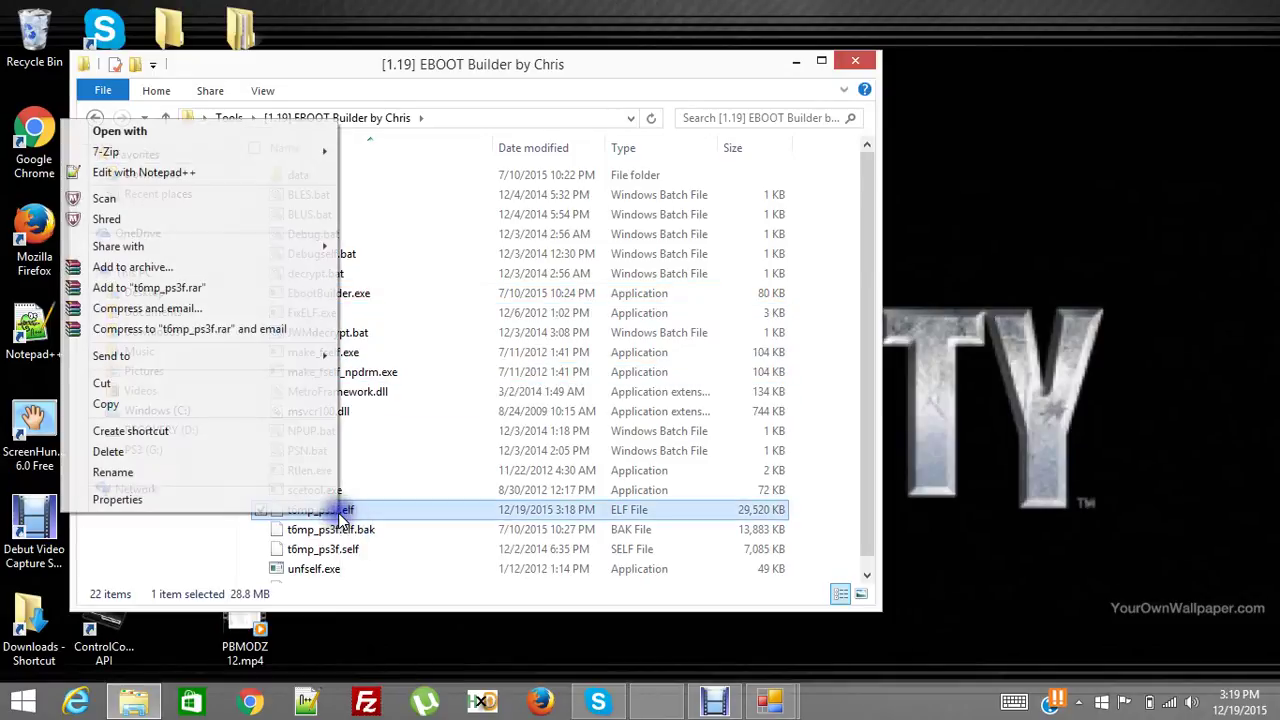
pyautogui.click(192, 458)
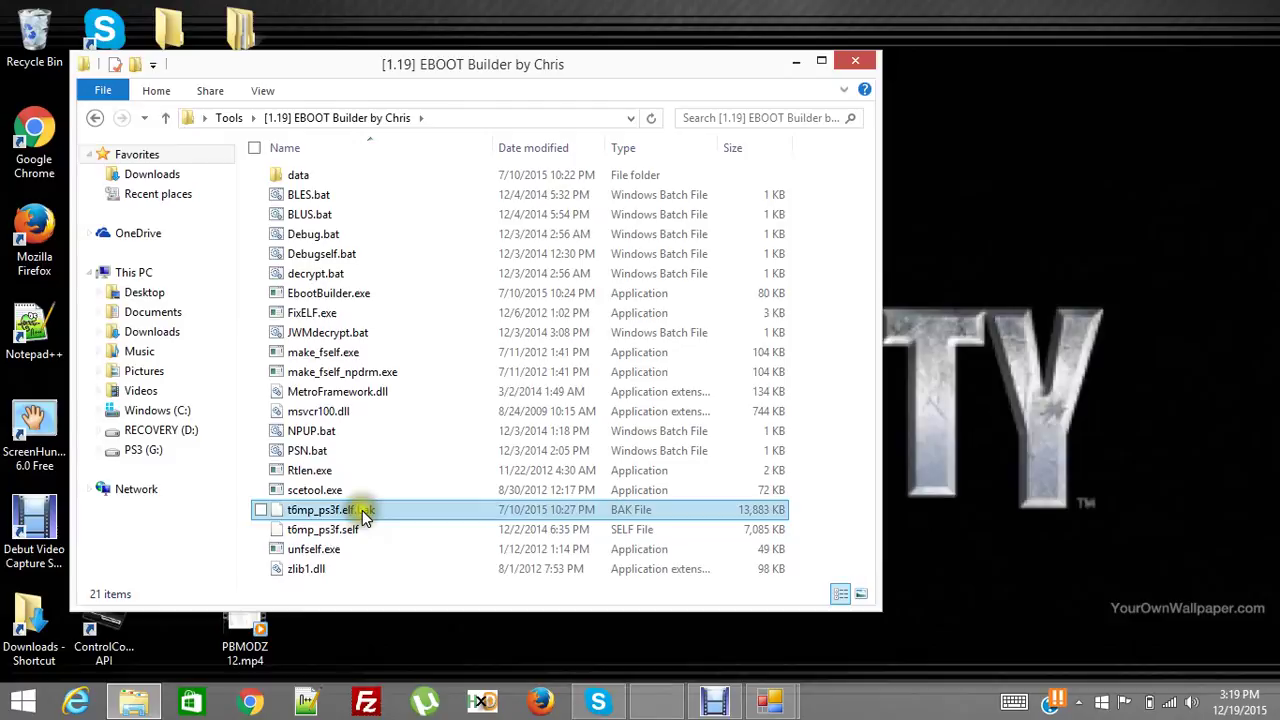
pyautogui.click(362, 510)
pyautogui.rightClick(362, 510)
pyautogui.click(229, 468)
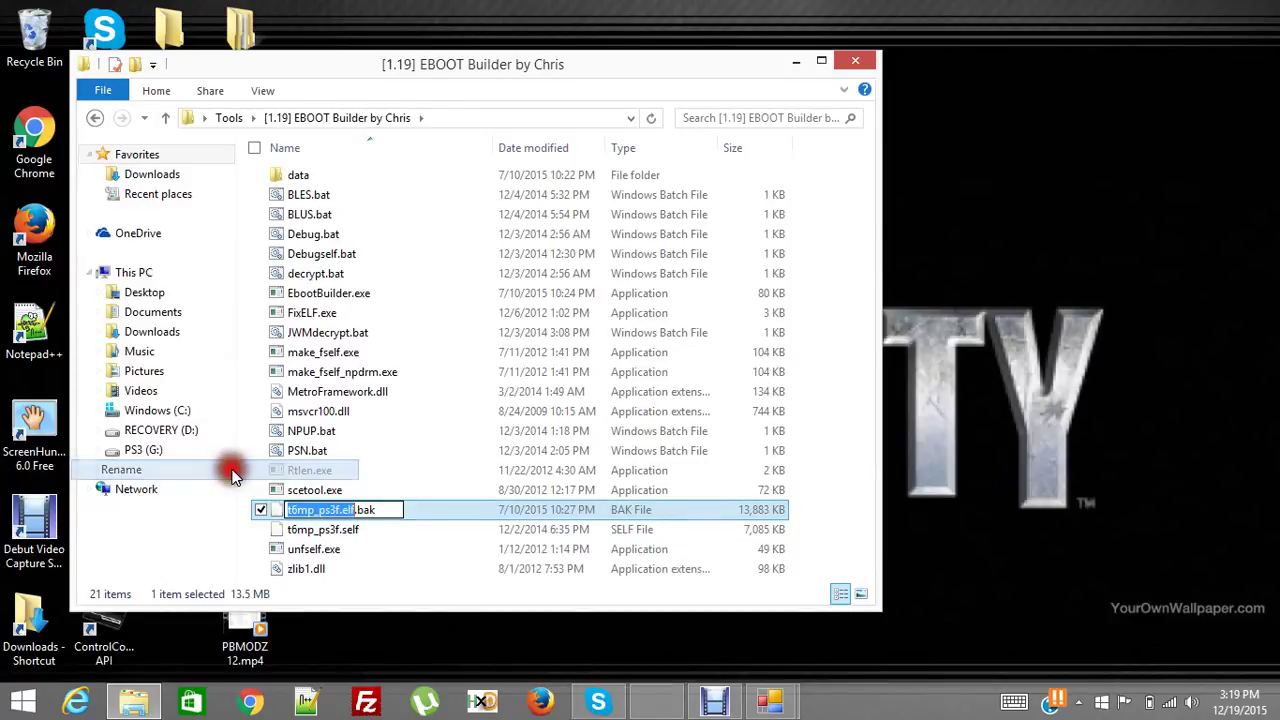
pyautogui.click(383, 510)
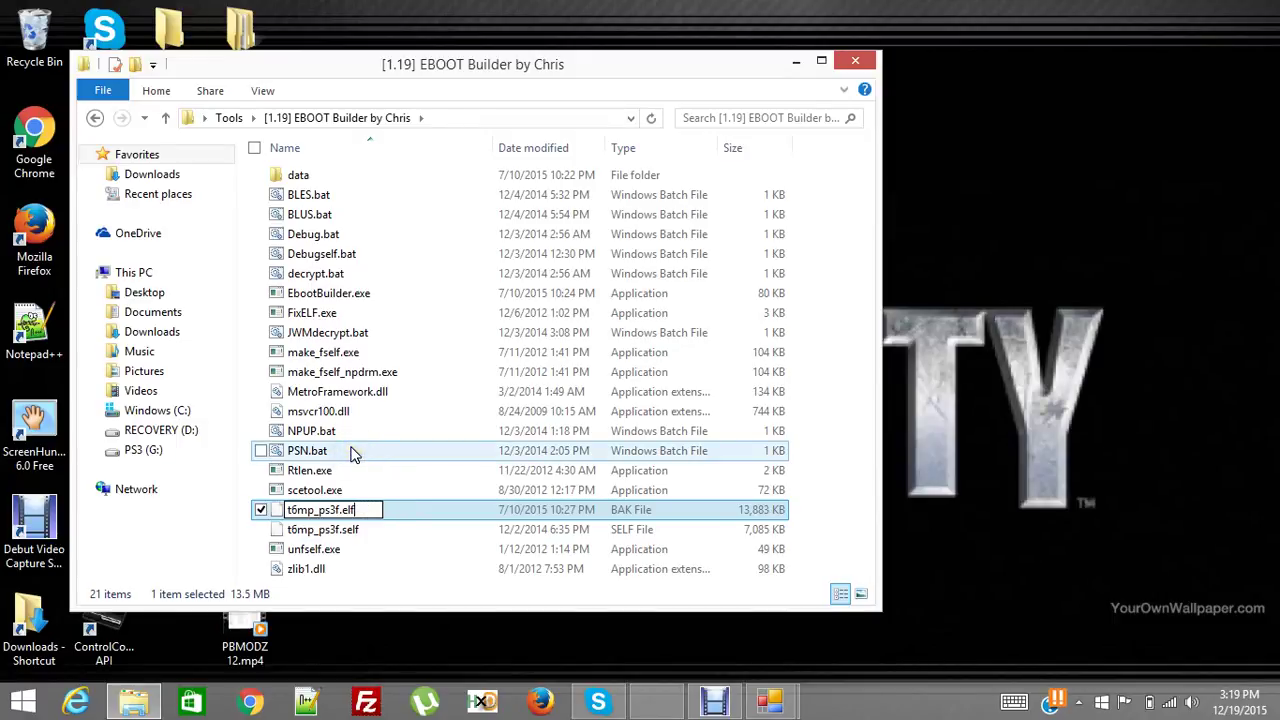
pyautogui.click(264, 511)
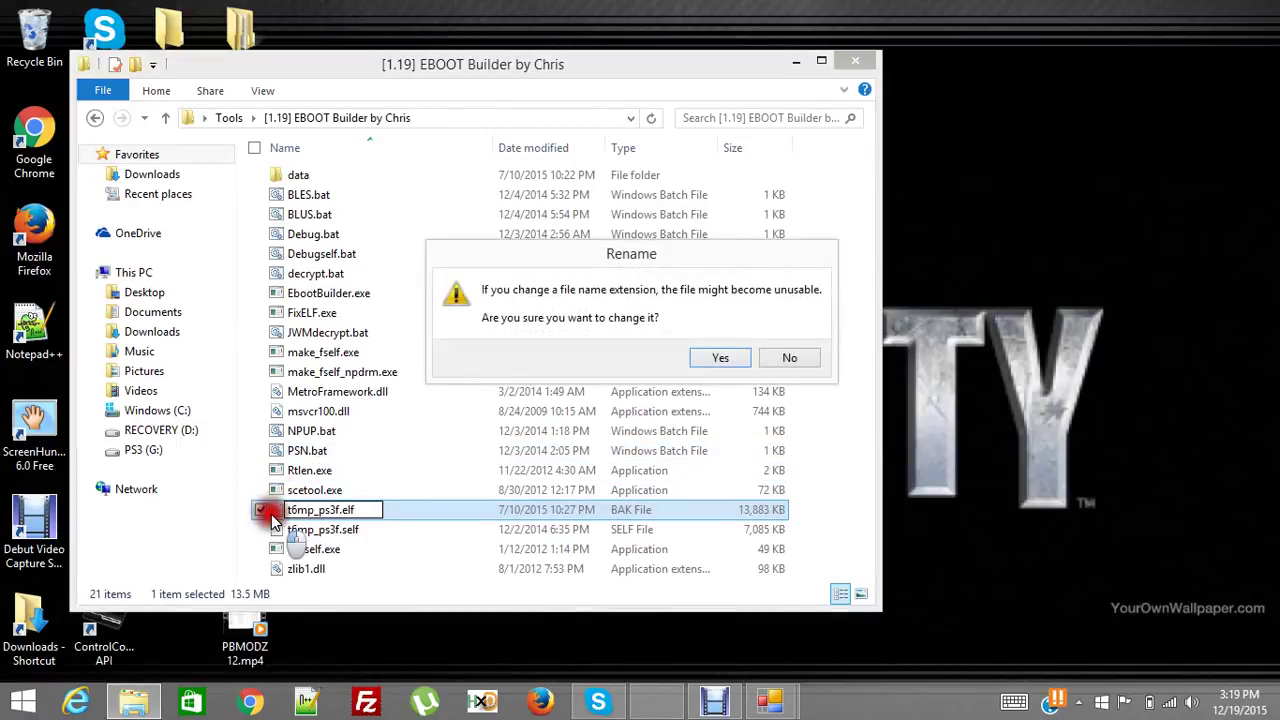
pyautogui.click(660, 296)
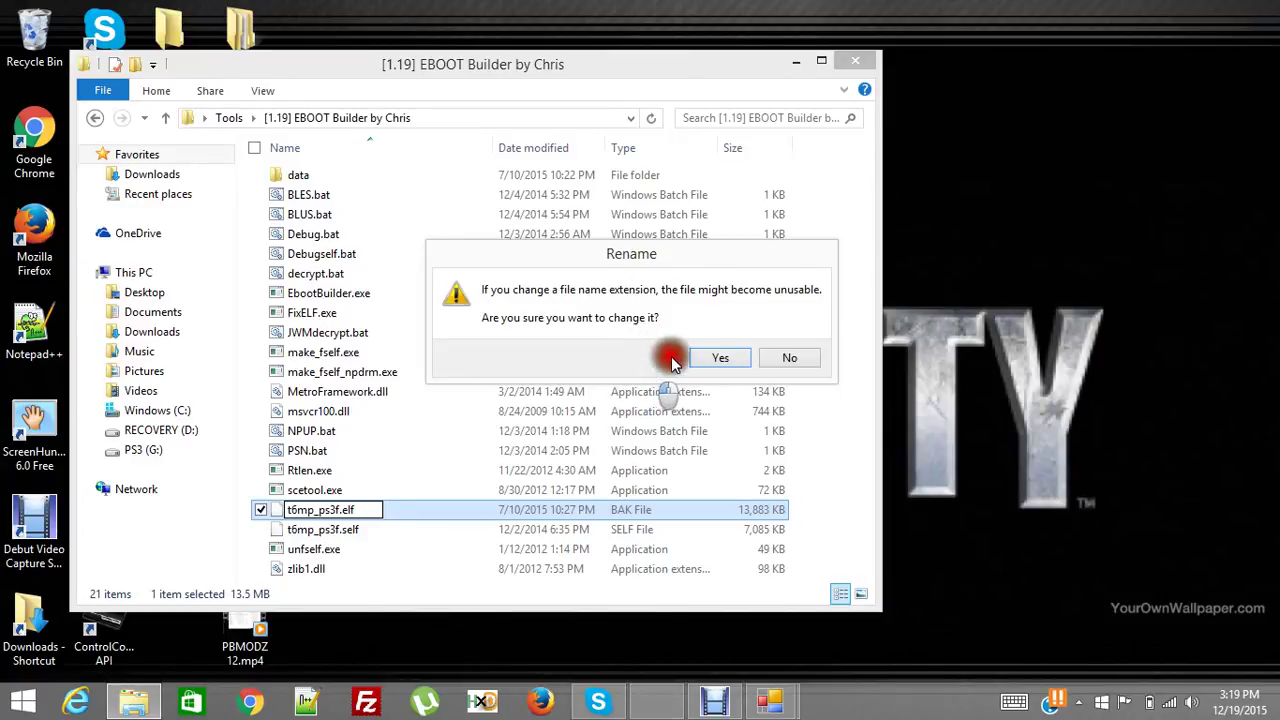
pyautogui.click(718, 358)
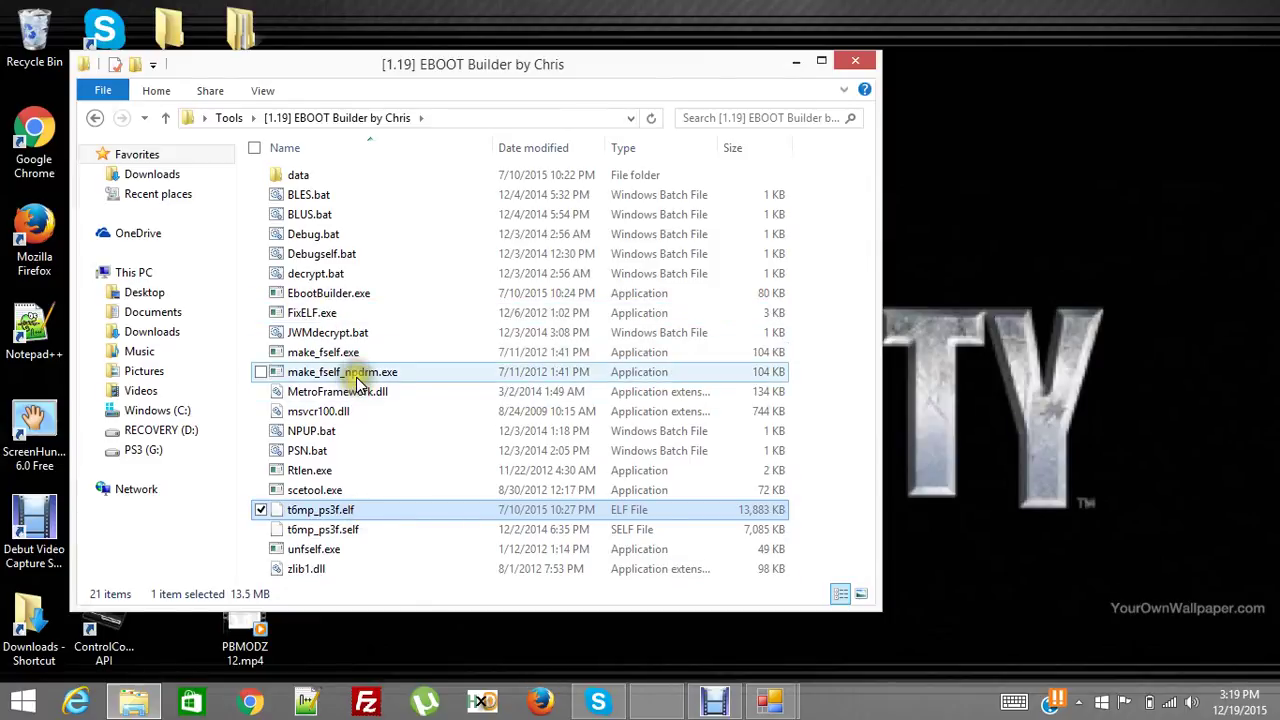
# - Relaunch EbootBuilder.exe and load the restored original t6mp_ps3f.elf, leaving all mods unticked
pyautogui.doubleClick(340, 303)
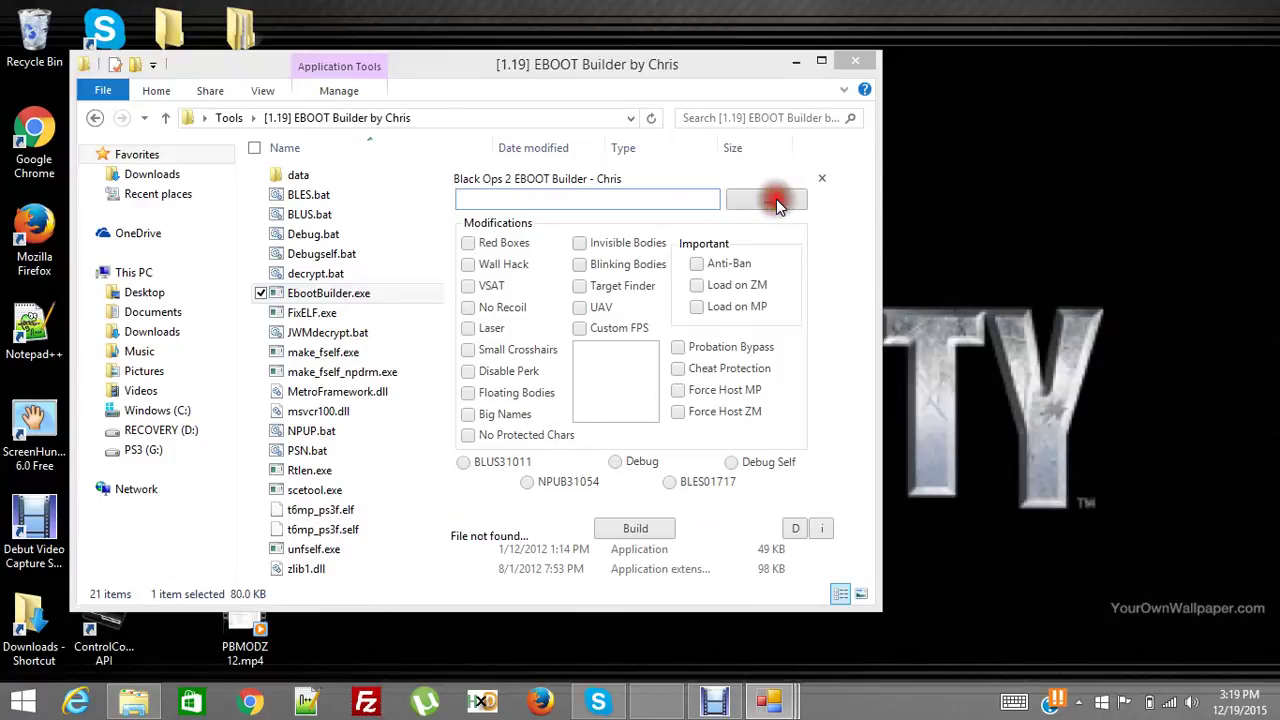
pyautogui.click(777, 199)
pyautogui.click(664, 318)
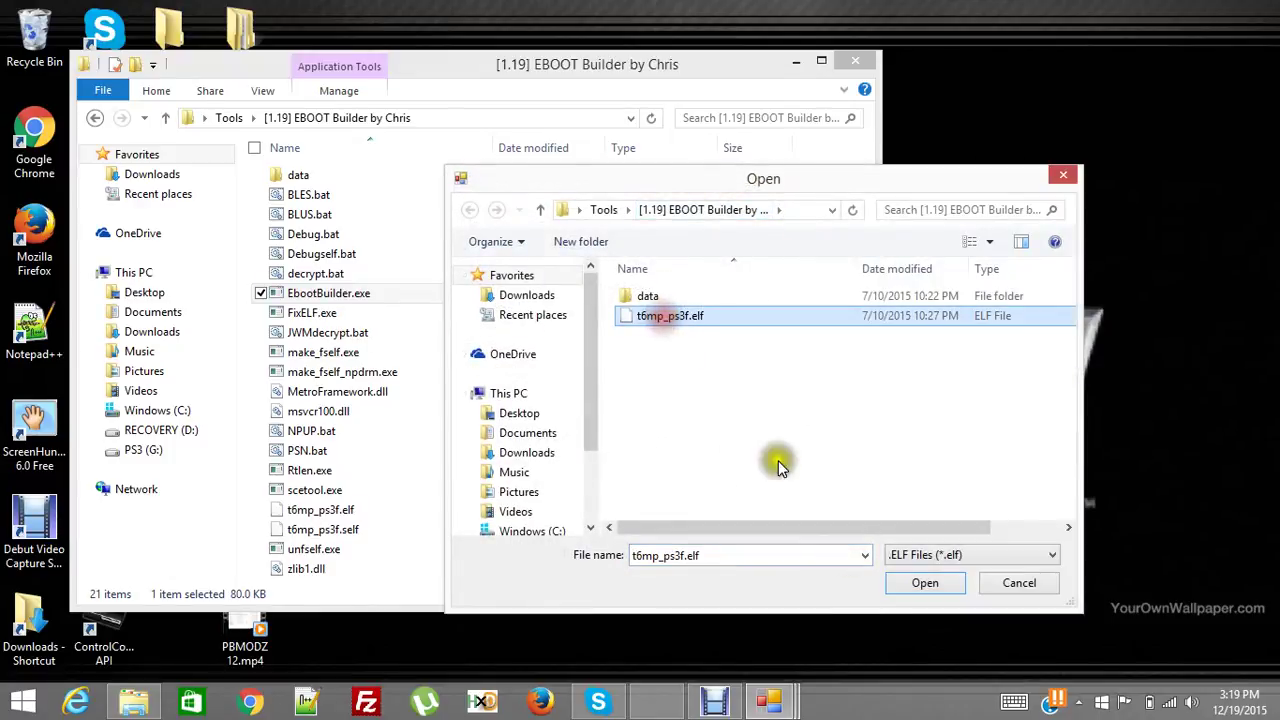
pyautogui.click(921, 585)
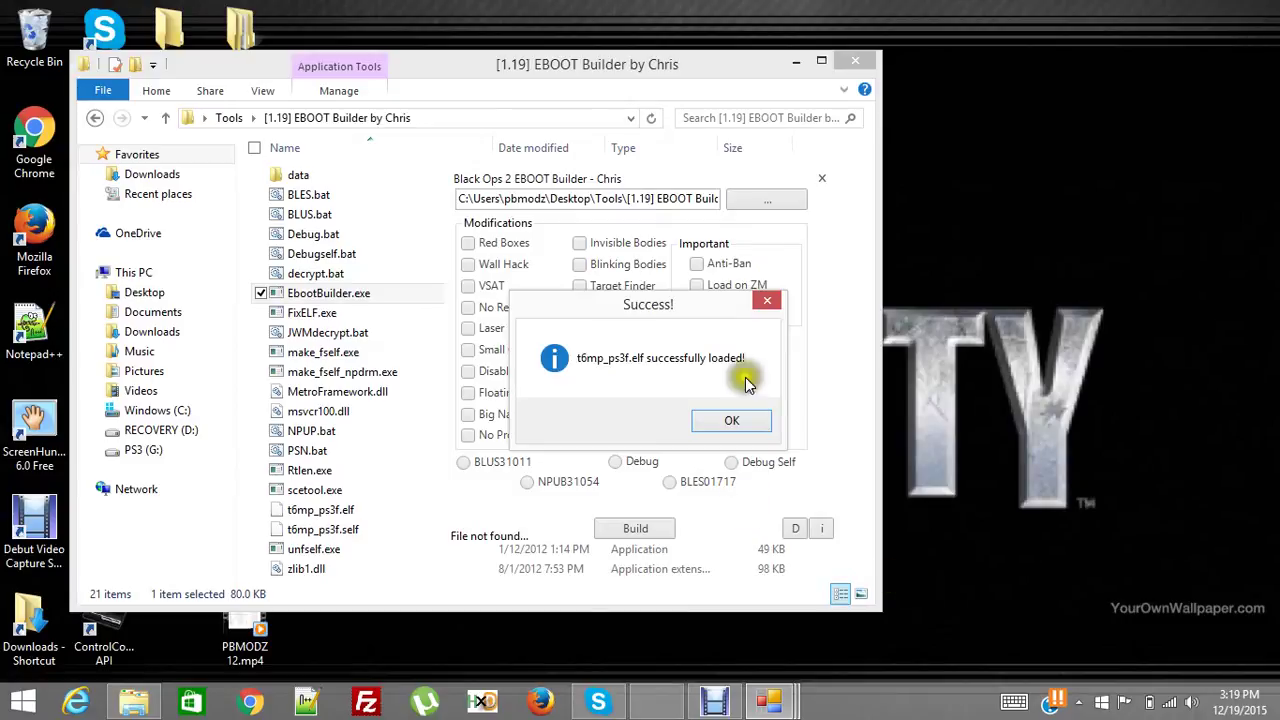
pyautogui.click(768, 303)
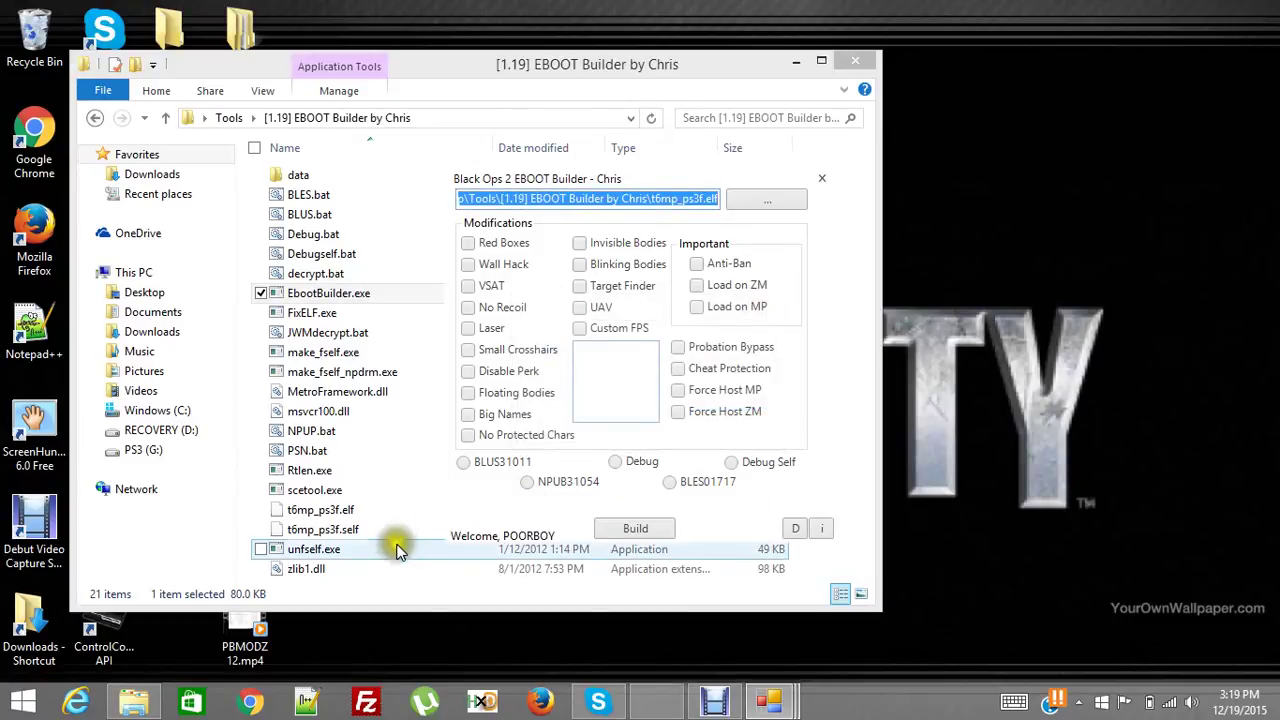